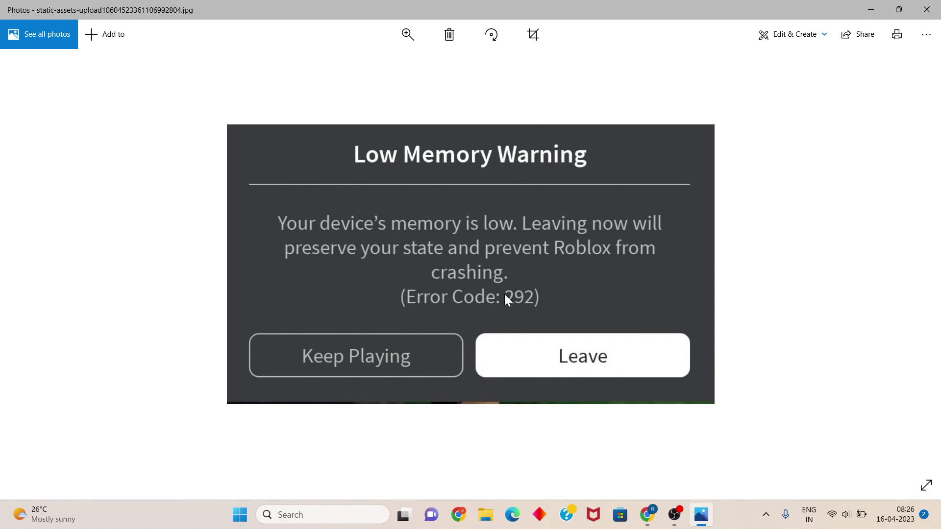
Step: Close the Photos window showing the Roblox Low Memory Warning (Error Code: 292) screenshot
click(918, 11)
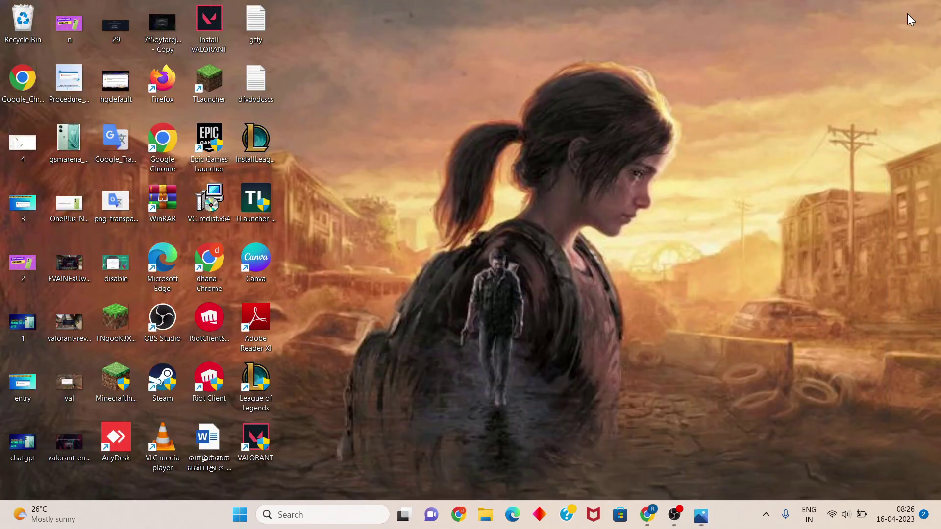
Step: Search %temp% to open the local Temp folder, with 335 items, in File Explorer
click(376, 515)
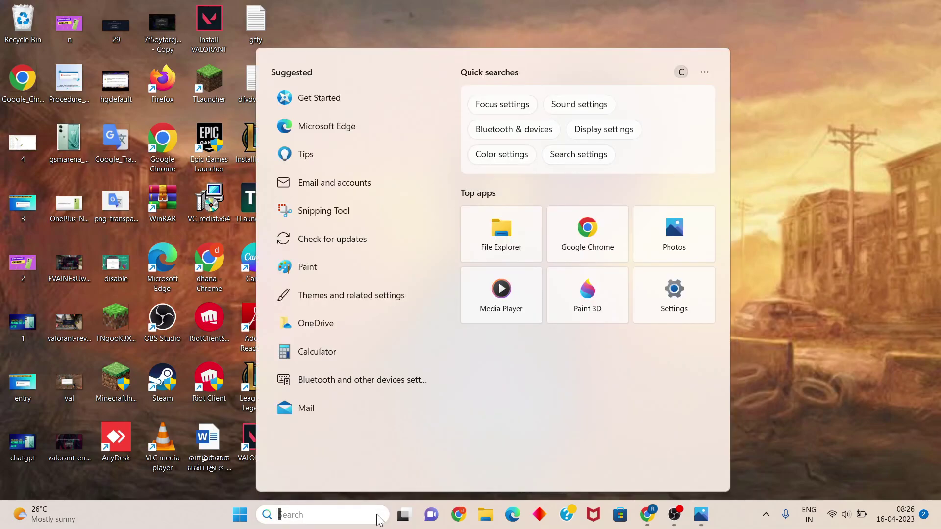
text(%)
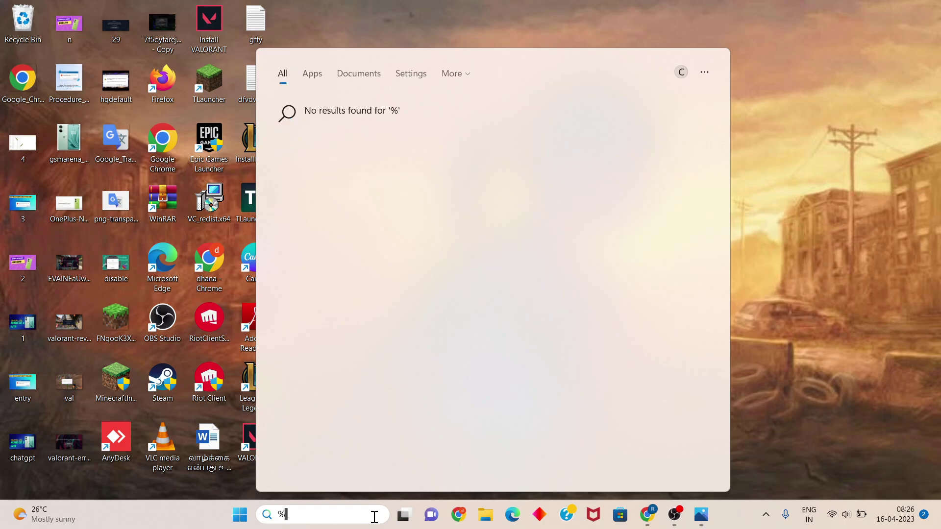
text(te)
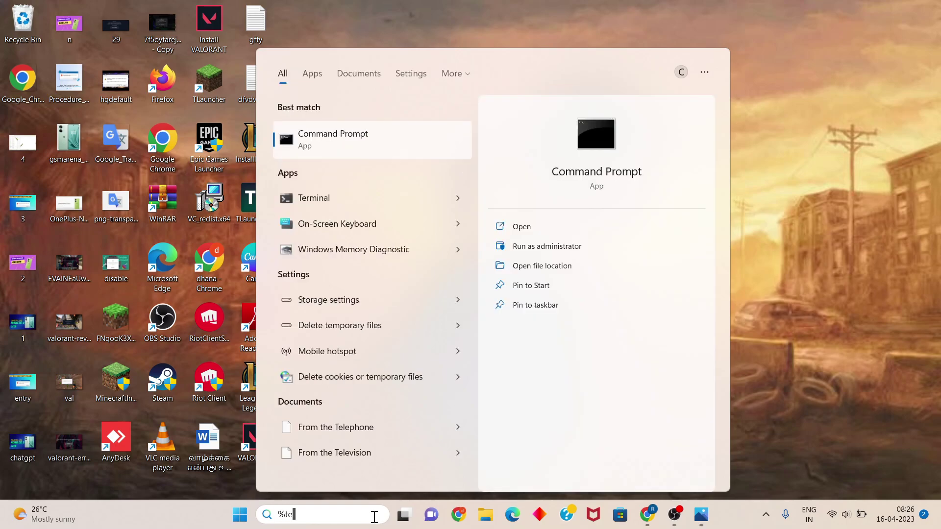
text(mp)
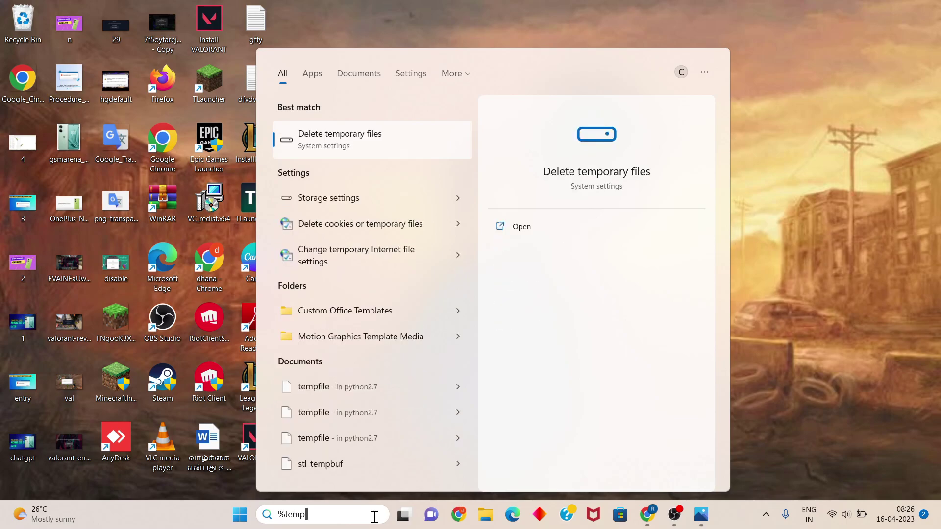
text(%)
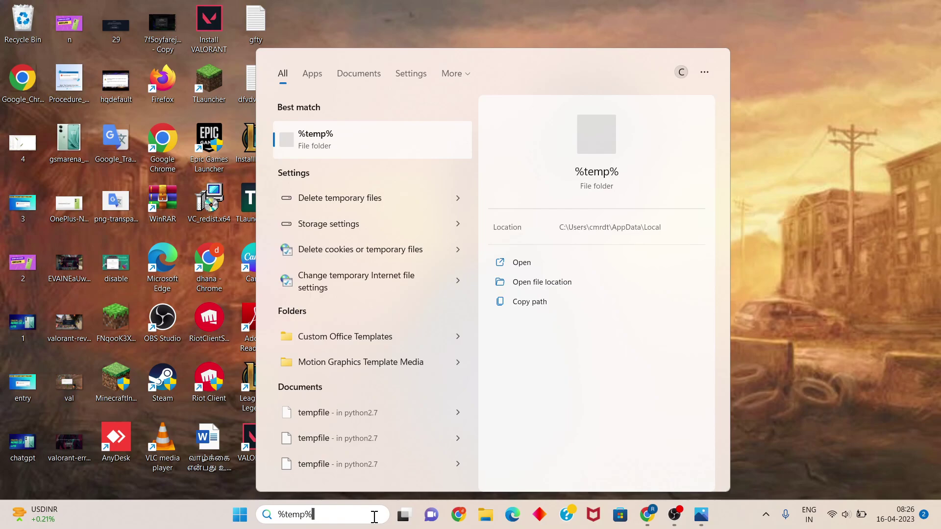
key(Return)
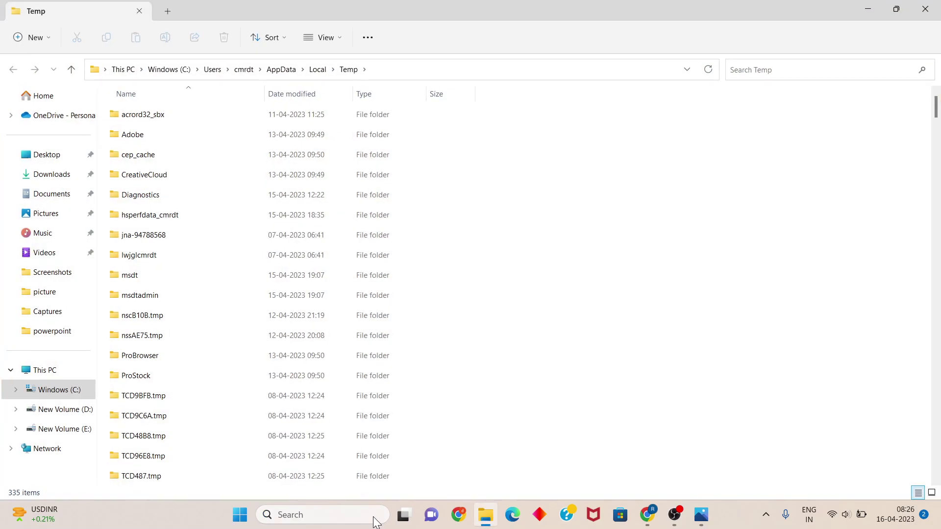
Step: Select all 335 Temp folder items, delete them, then minimize Explorer to the desktop
scroll(491, 307, down, 20)
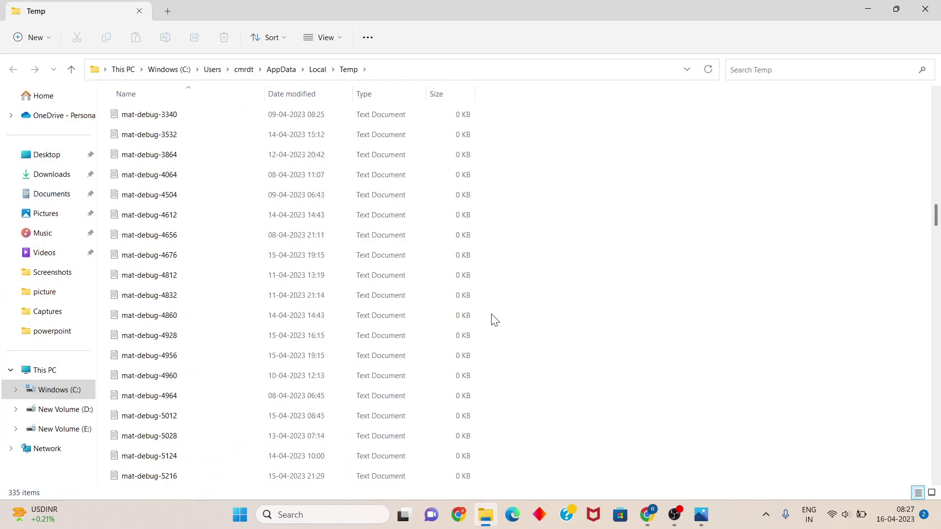
scroll(494, 320, down, 7)
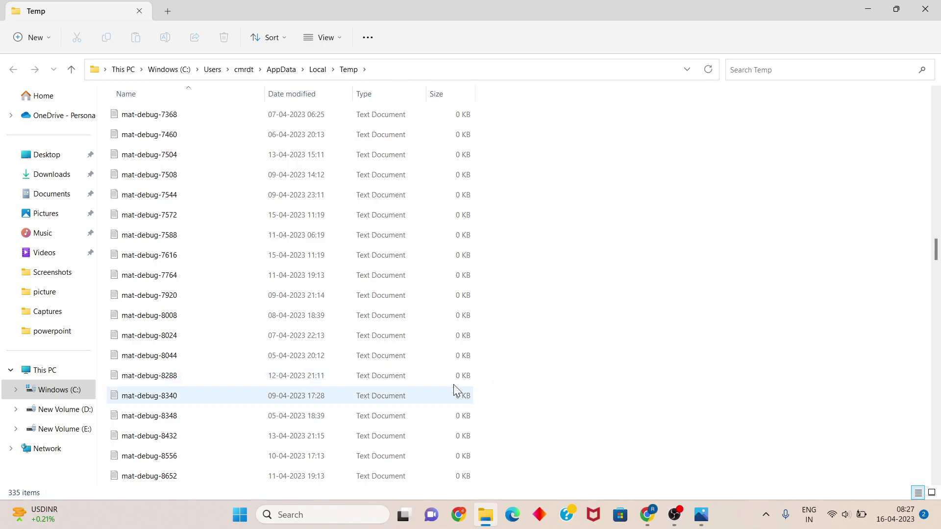
right_click(430, 342)
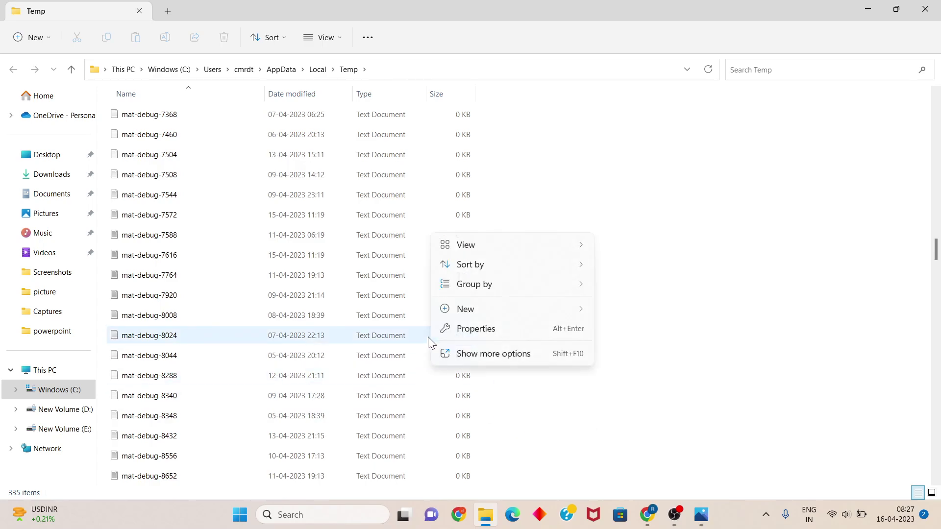
click(593, 193)
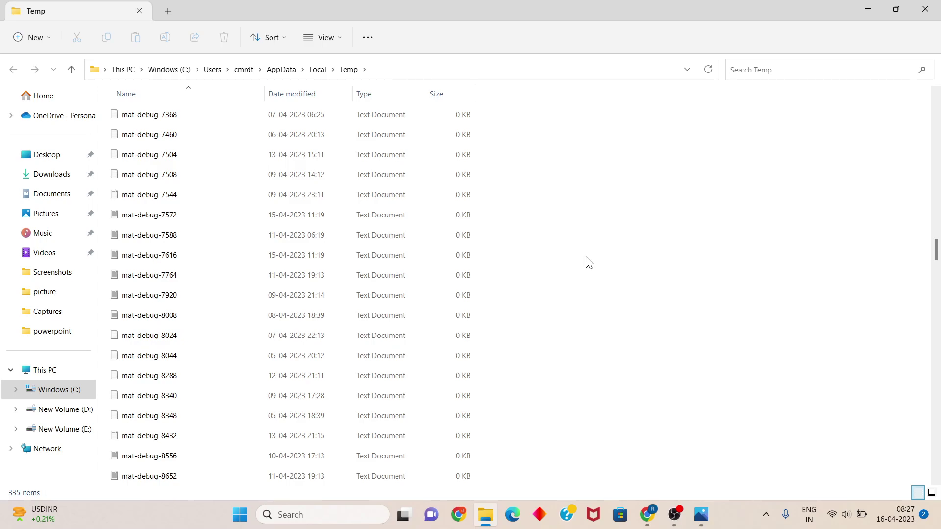
key(ctrl+a)
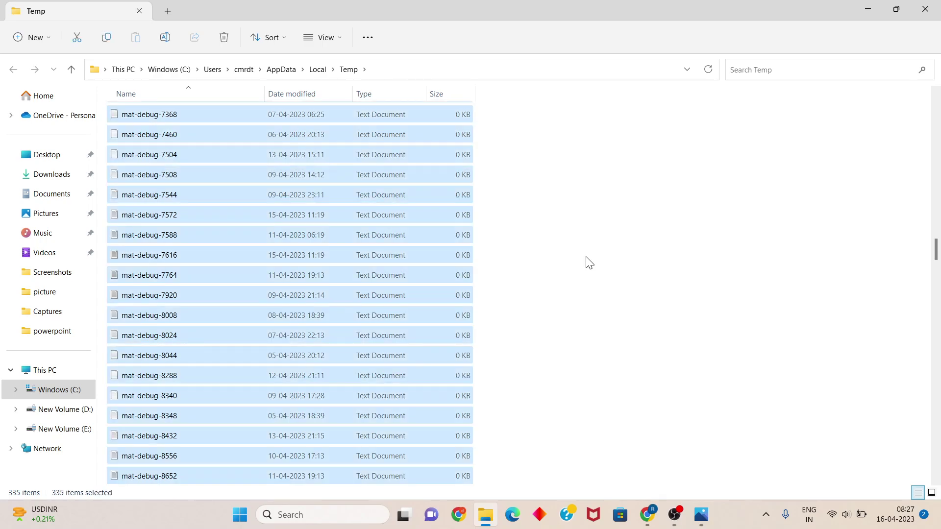
right_click(399, 253)
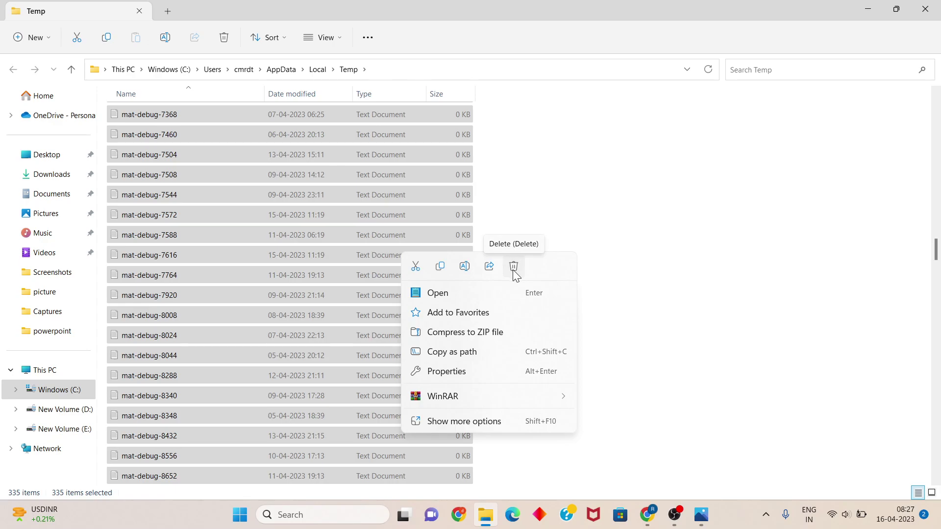
click(607, 250)
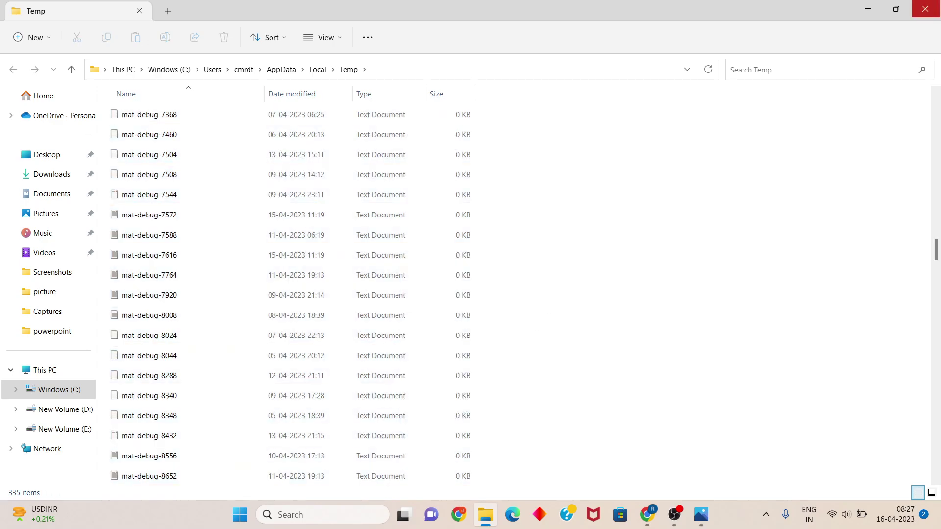
key(super+d)
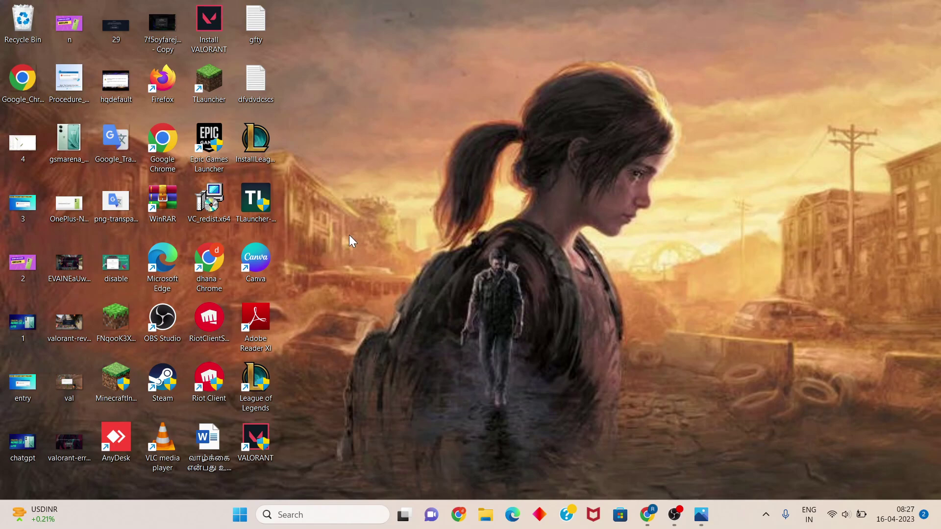
Step: Open Settings at Apps > Installed apps (107 apps), then bring File Explorer back up
click(354, 517)
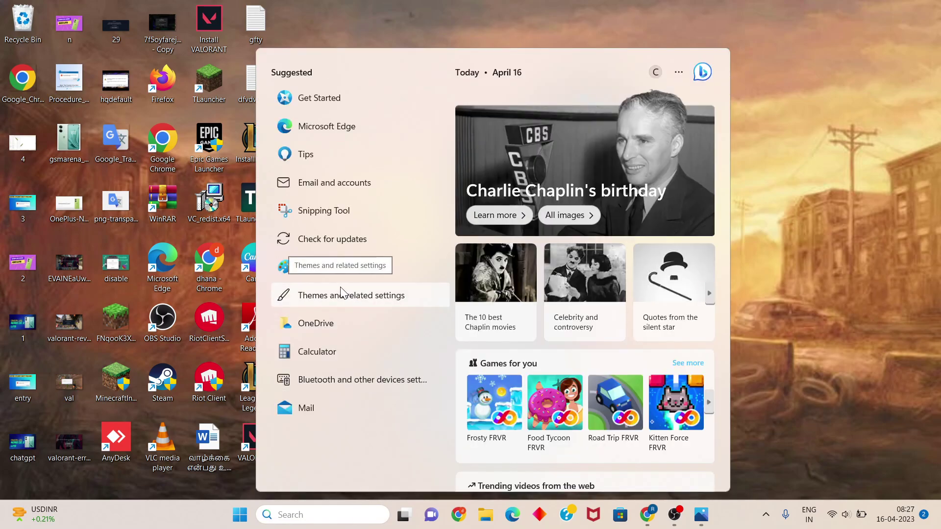
text(sett)
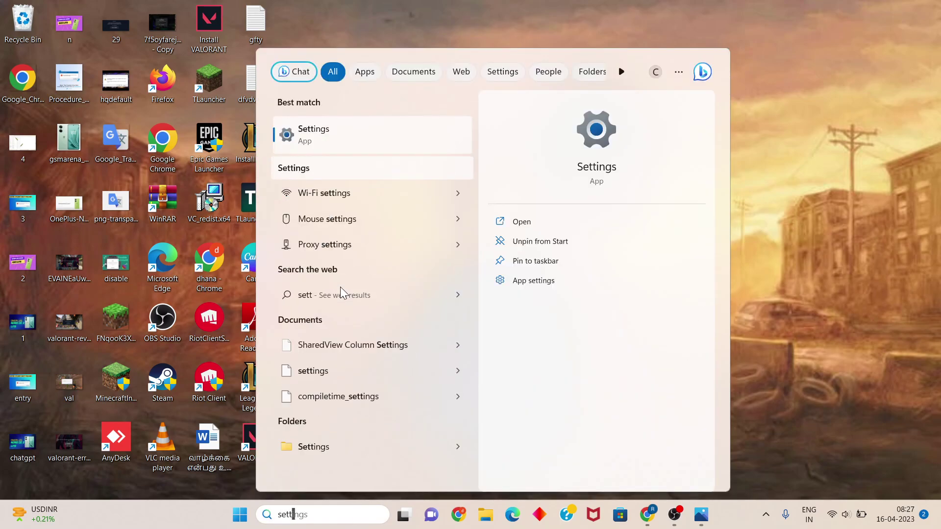
key(Return)
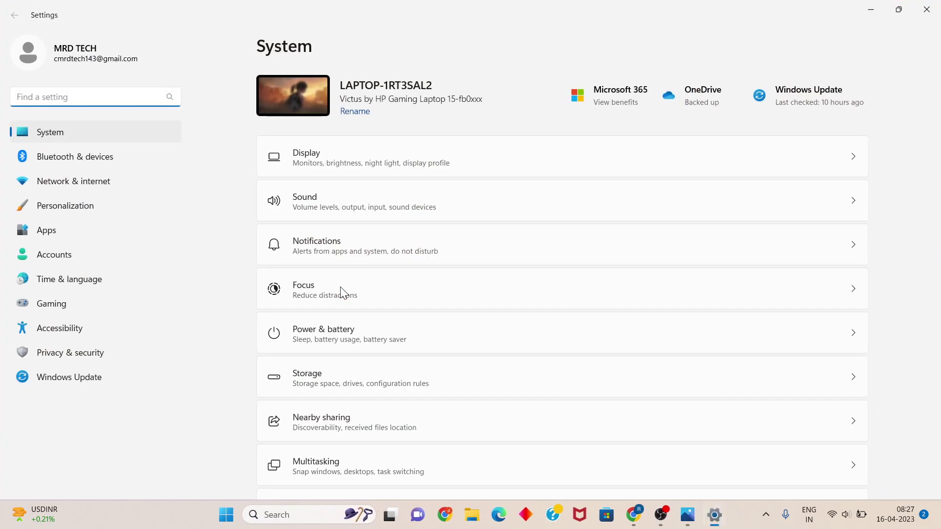
click(83, 238)
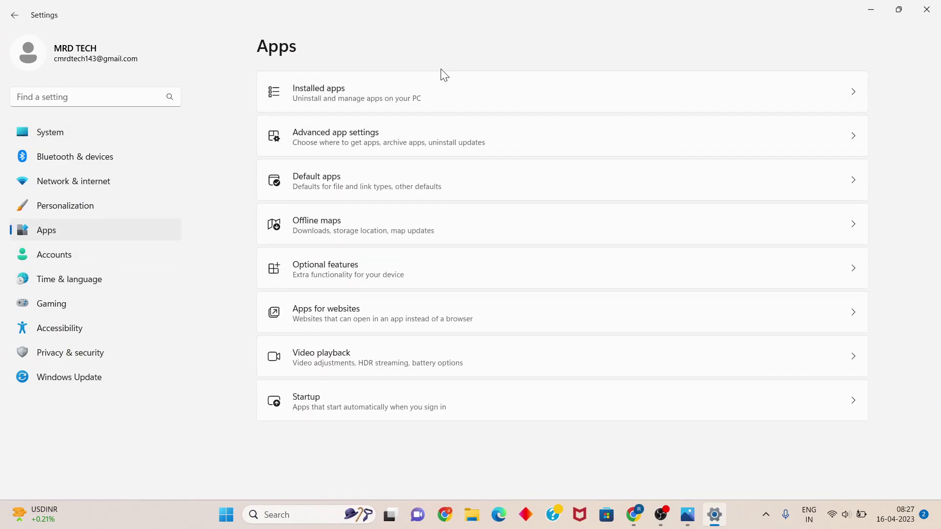
click(423, 101)
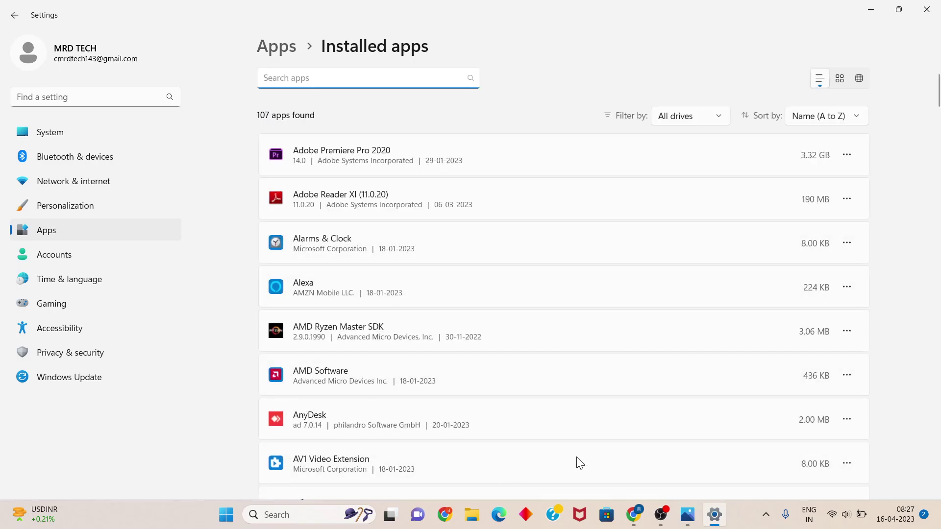
click(471, 515)
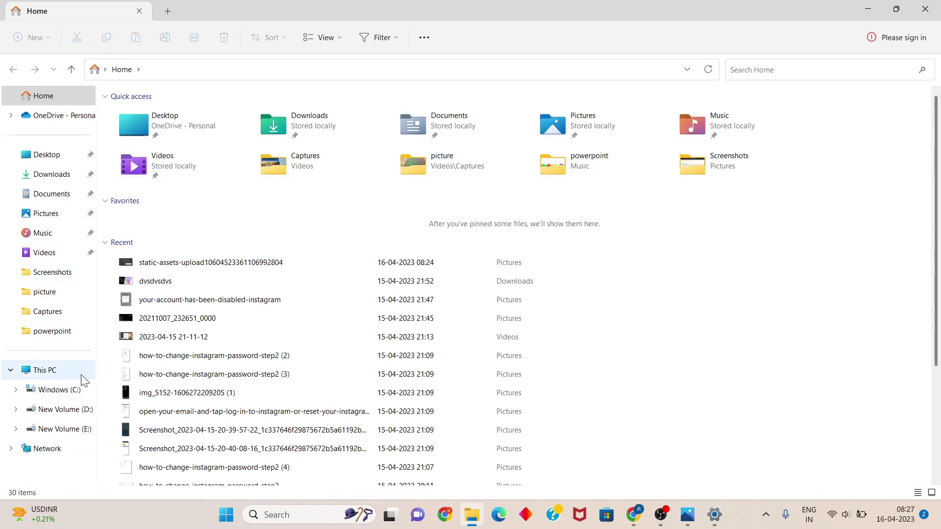
Step: Show This PC in File Explorer, with Windows (C:) at 167 GB free of 249 GB
click(81, 373)
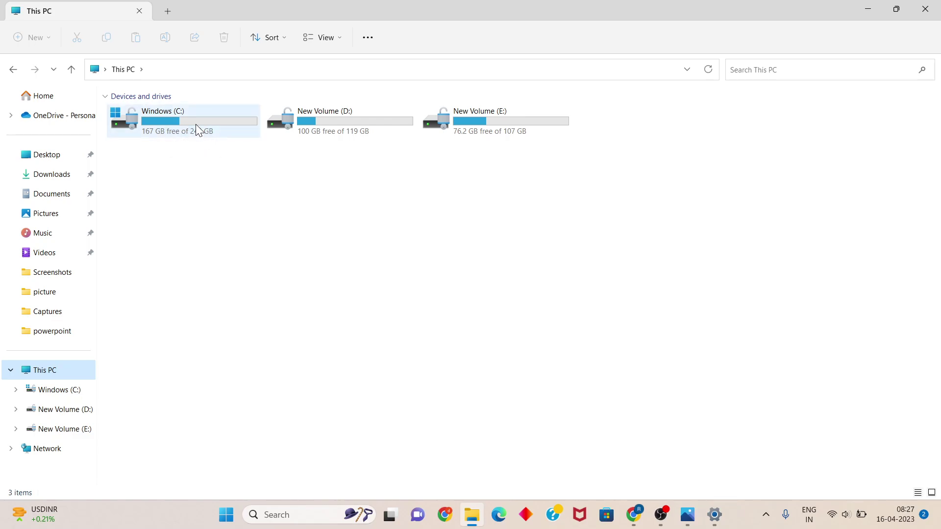
mouse_move(196, 125)
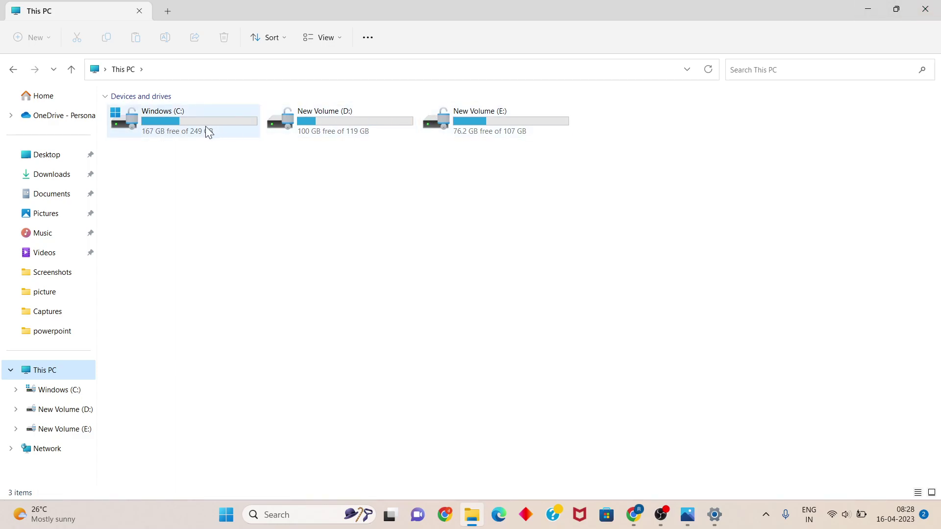
Step: Close File Explorer and browse Installed apps, opening then dismissing League of Legends' options
click(937, 6)
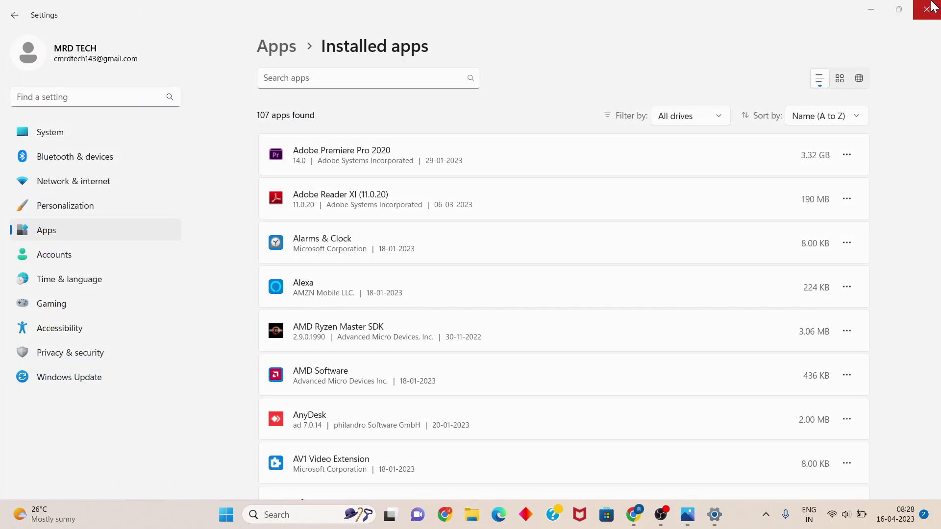
scroll(345, 282, down, 5)
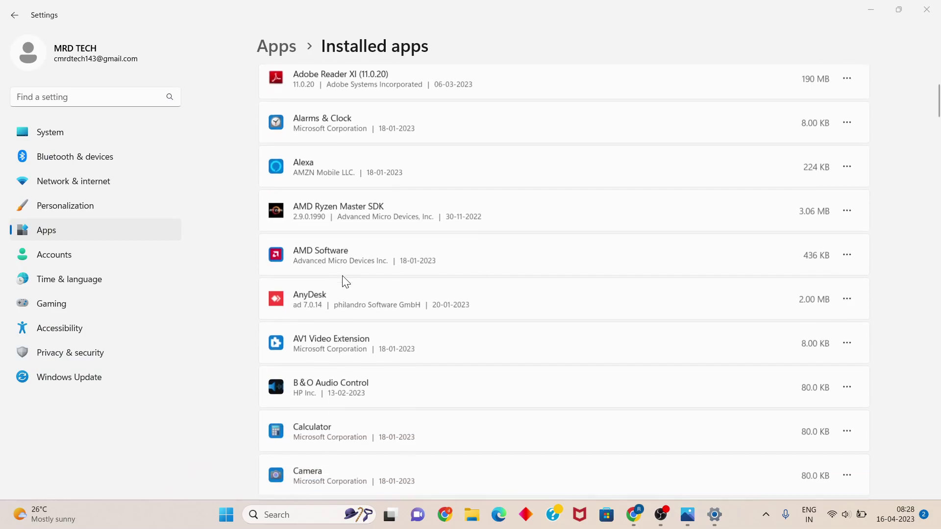
scroll(346, 282, down, 10)
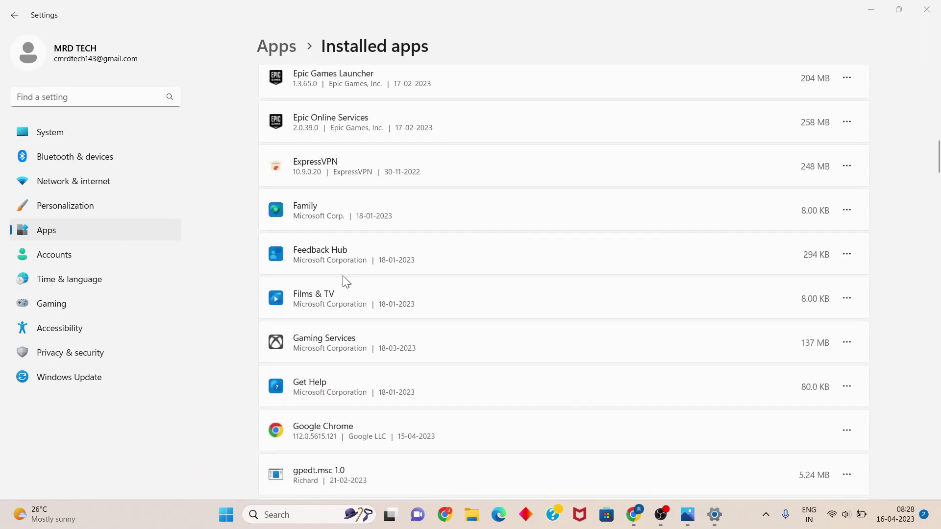
scroll(346, 282, down, 15)
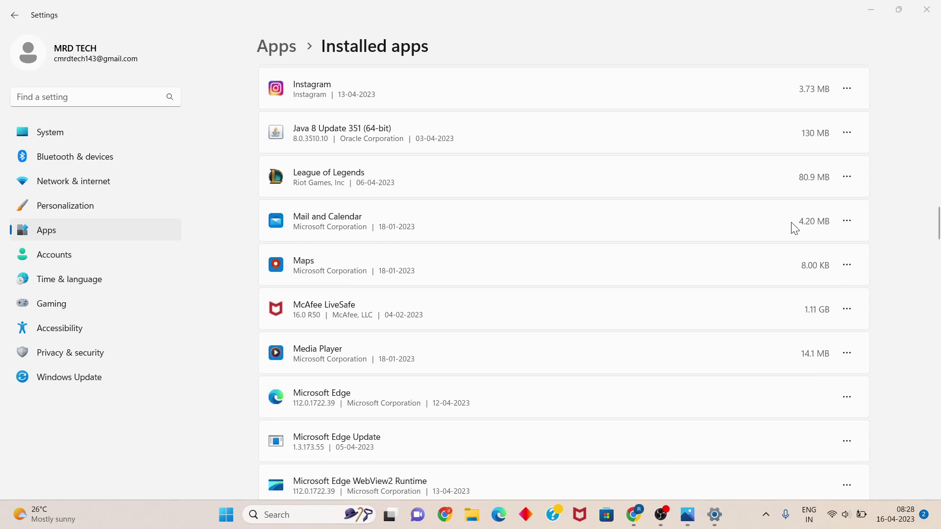
click(848, 176)
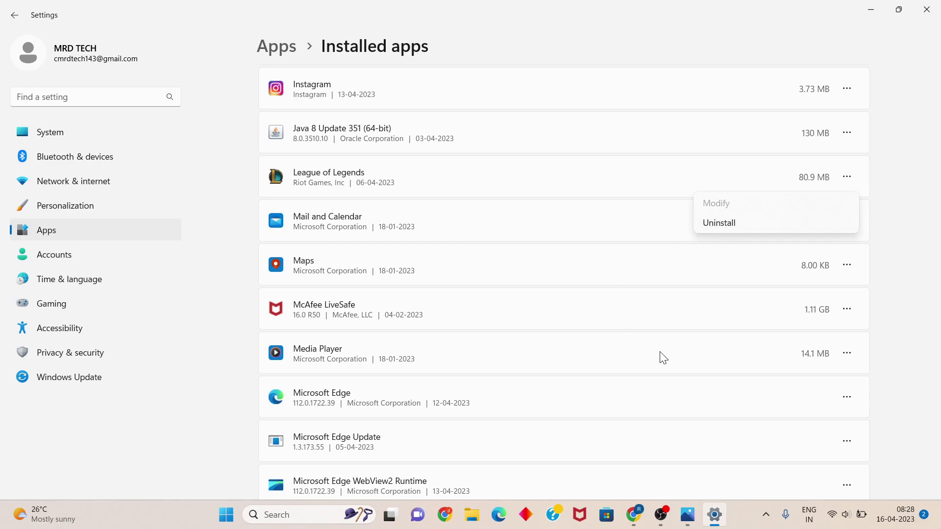
key(Escape)
Step: Bring up the Start menu and view its power options without choosing any
scroll(699, 376, down, 3)
scroll(699, 376, down, 20)
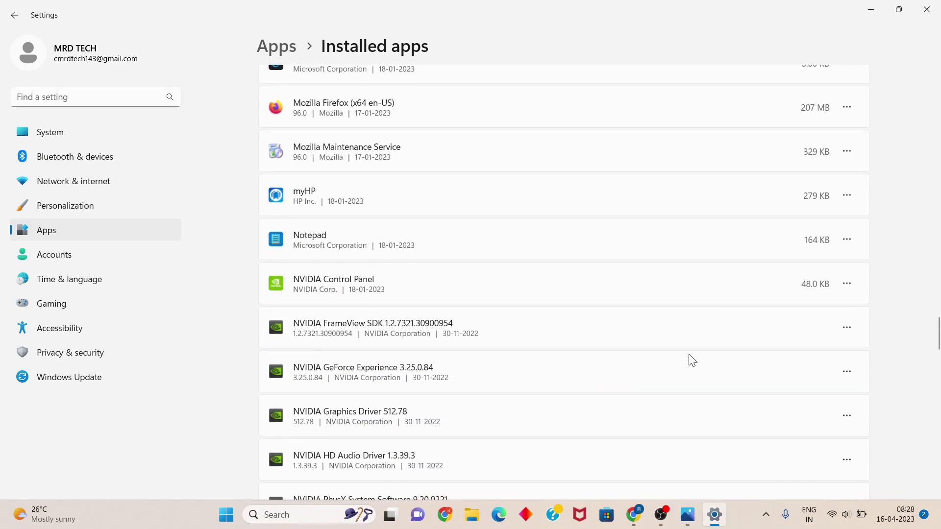
click(225, 515)
click(622, 472)
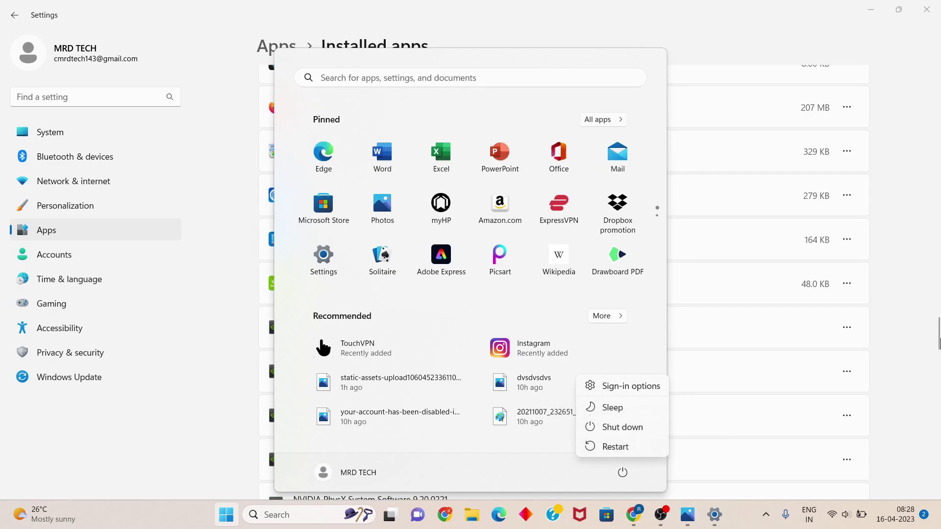
key(Escape)
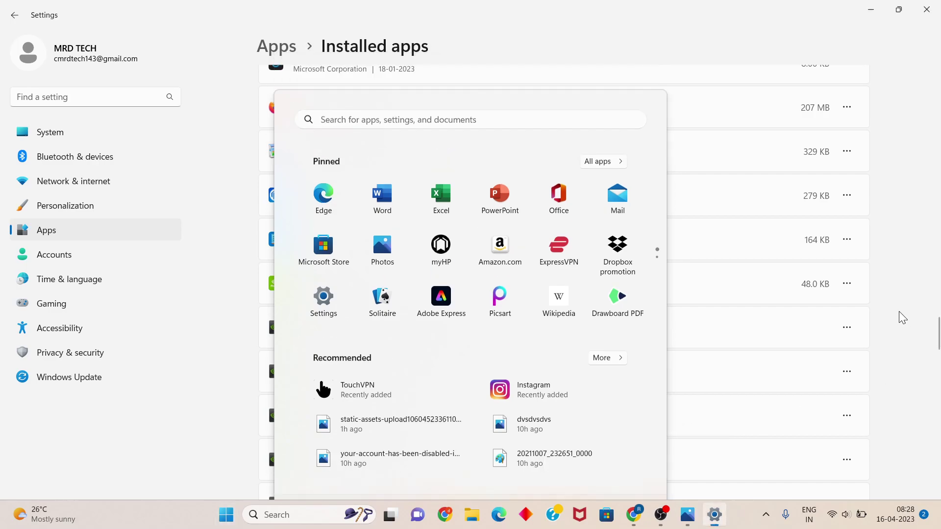
Step: Dismiss the Start menu, scroll Installed apps down to Roblox, and open its options menu
click(901, 314)
scroll(426, 300, down, 5)
scroll(427, 298, down, 20)
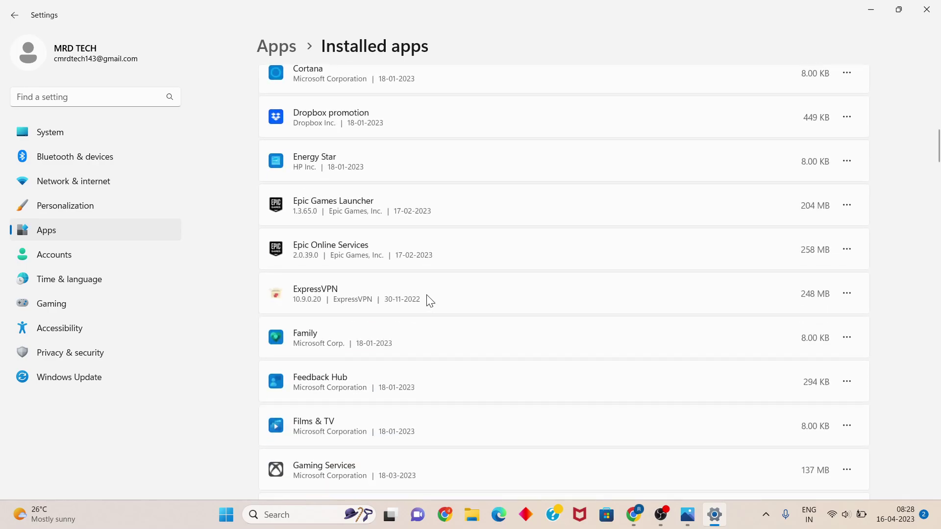
scroll(429, 298, down, 15)
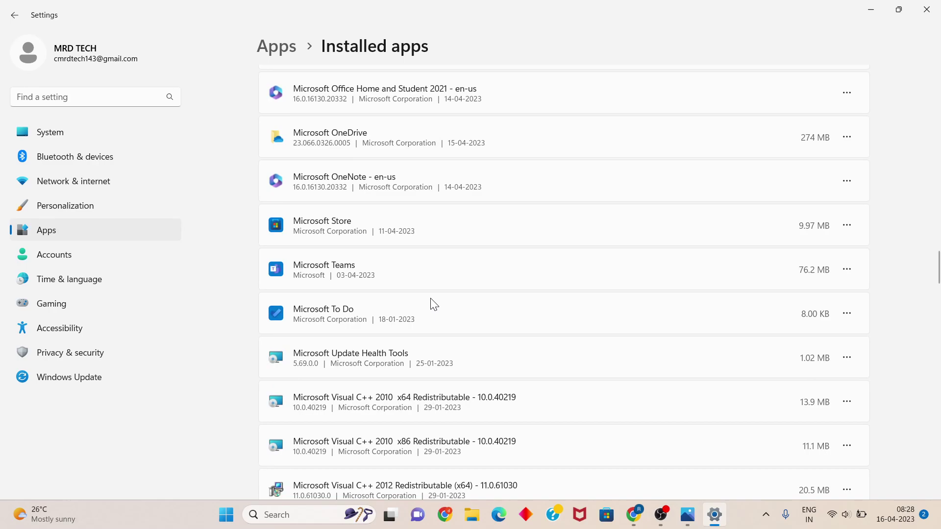
scroll(431, 300, down, 15)
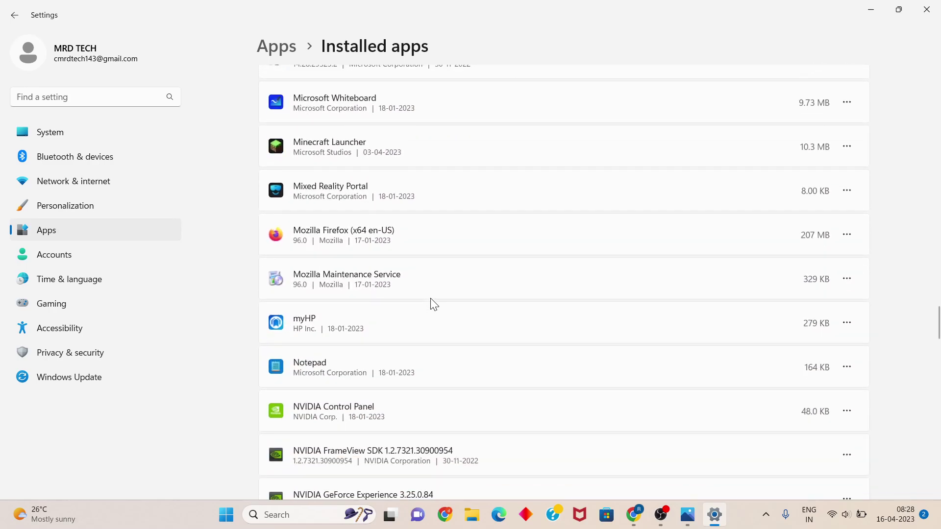
scroll(431, 304, down, 15)
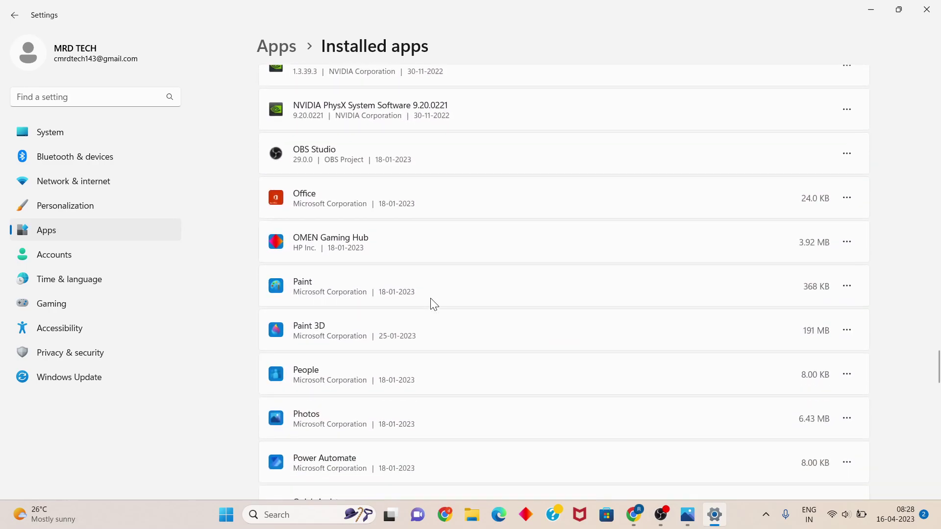
scroll(432, 300, down, 5)
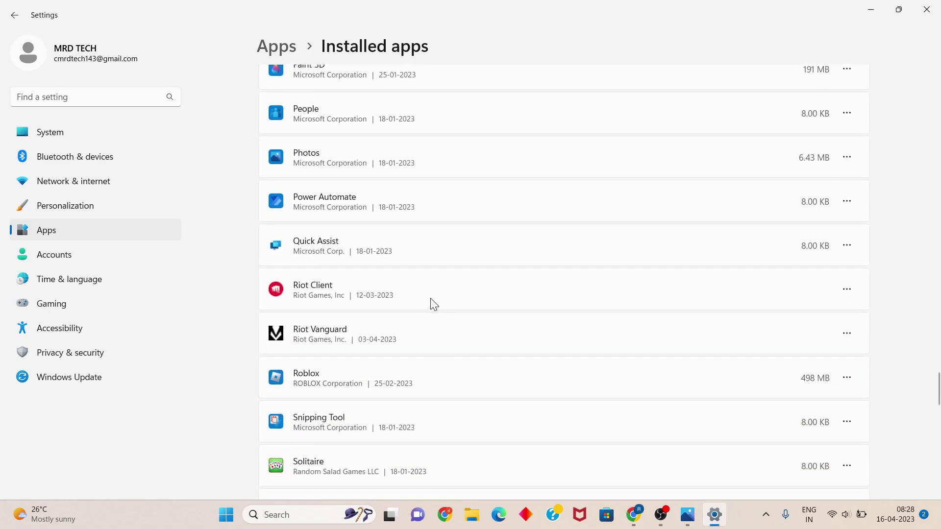
click(848, 378)
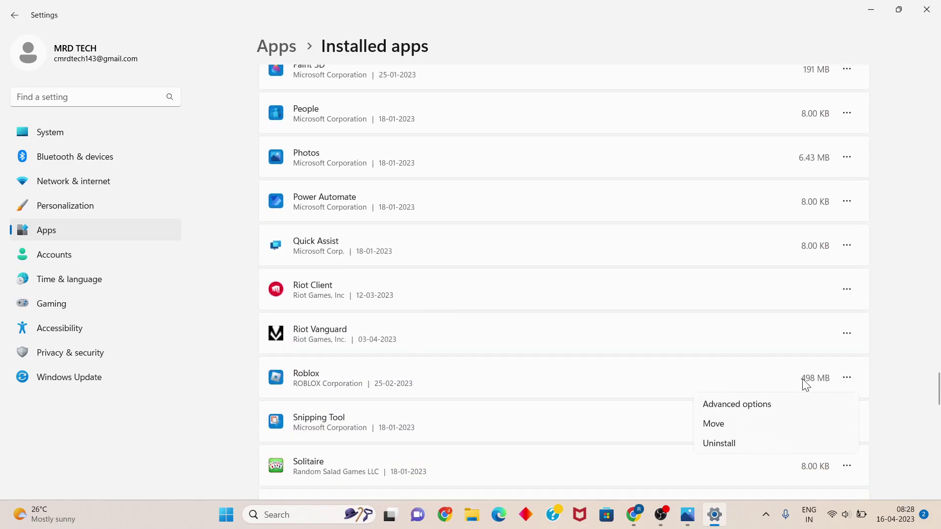
Step: Open Roblox's Advanced options and reset the app, confirming deletion of its data
click(697, 408)
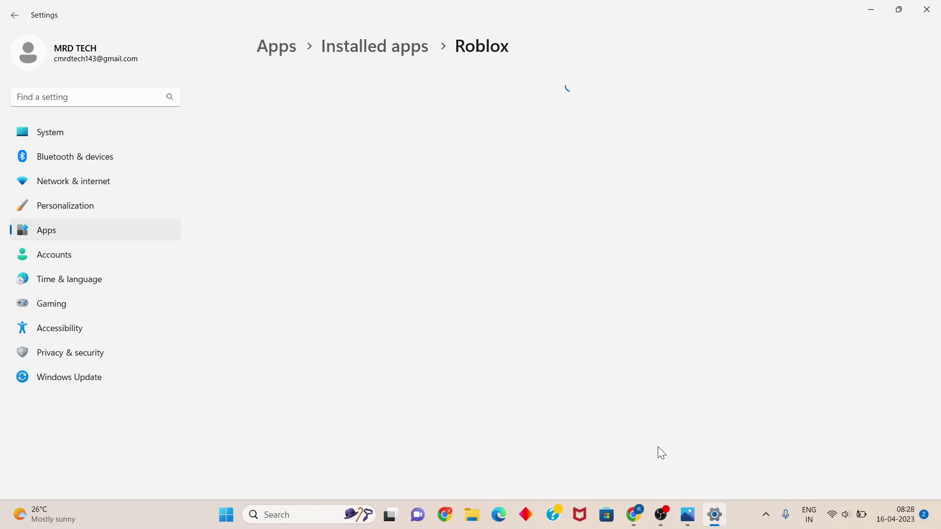
scroll(471, 252, down, 2)
scroll(470, 251, down, 7)
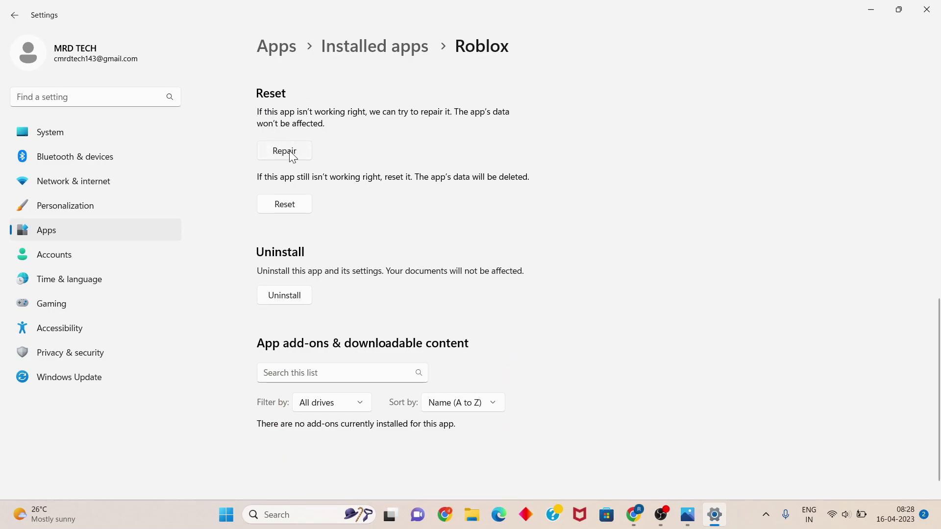
click(294, 205)
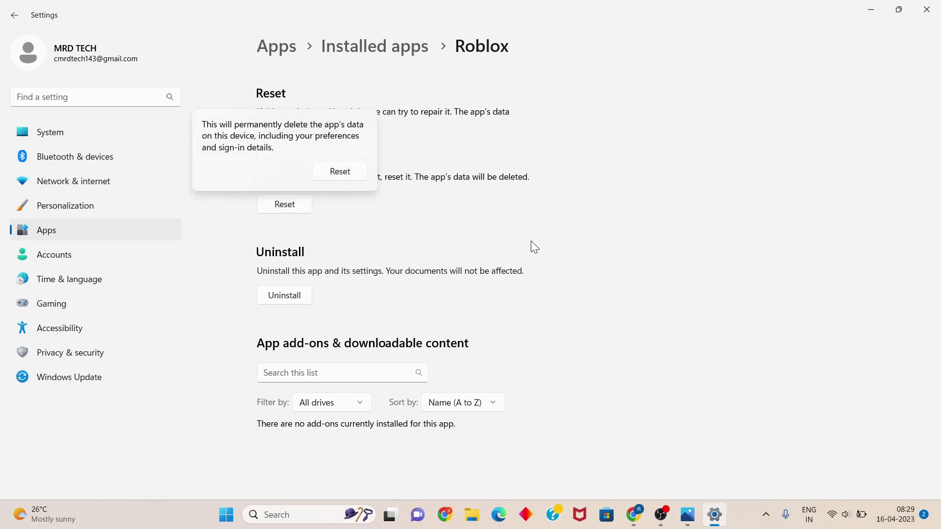
click(555, 260)
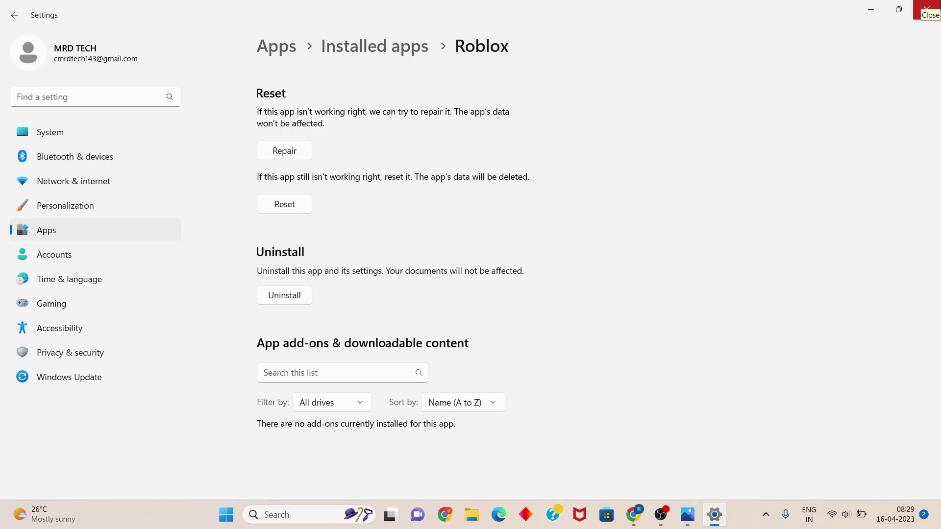
Step: Close Settings and launch Roblox from a Windows Search for 'r'
click(926, 7)
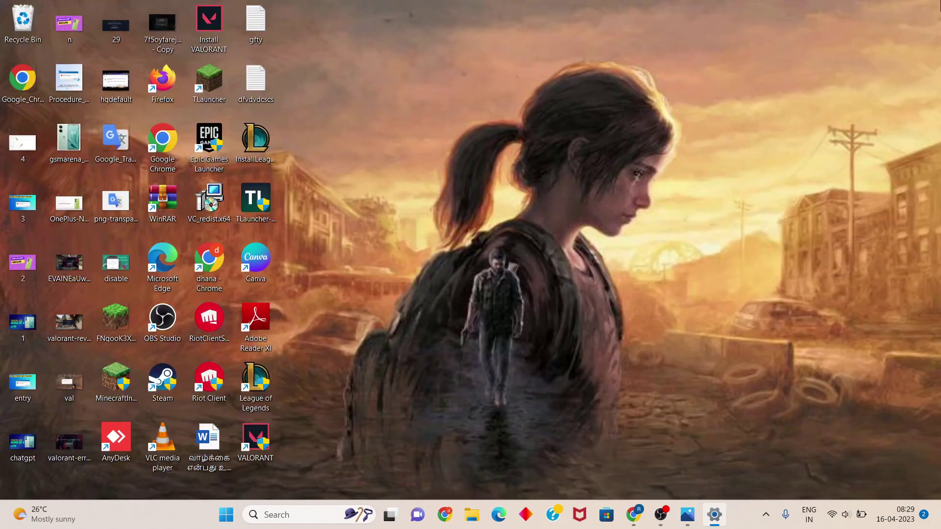
click(316, 511)
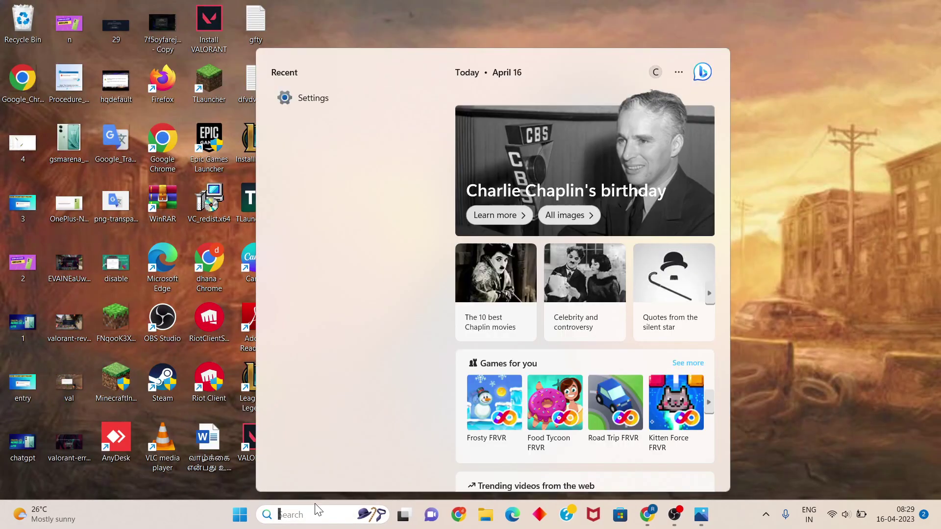
text(r)
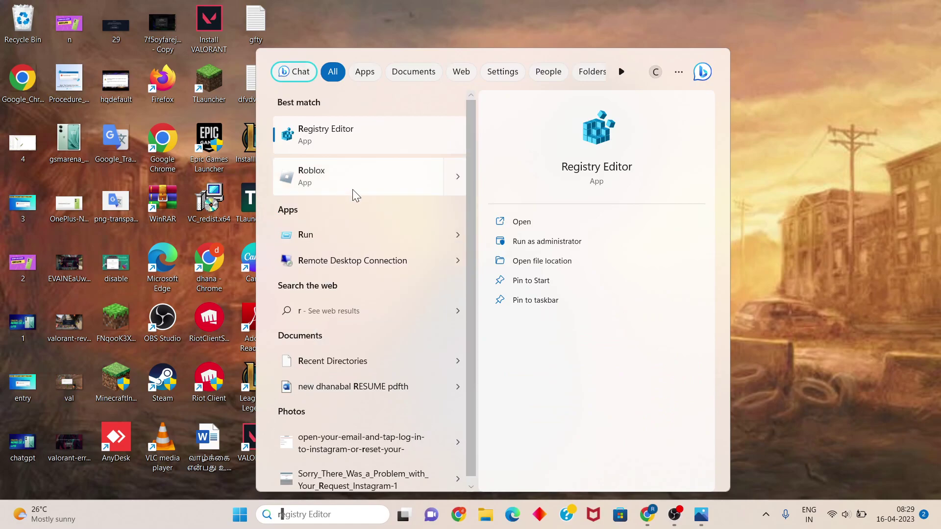
click(363, 172)
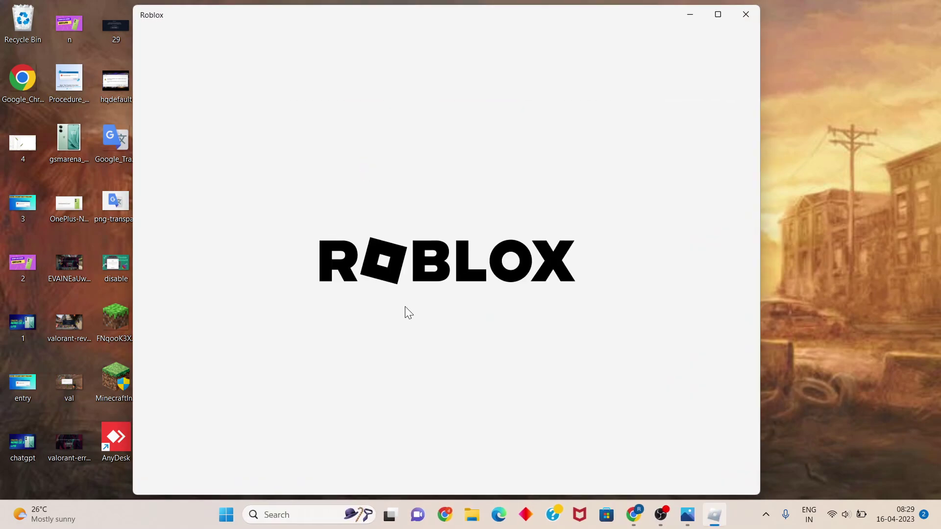